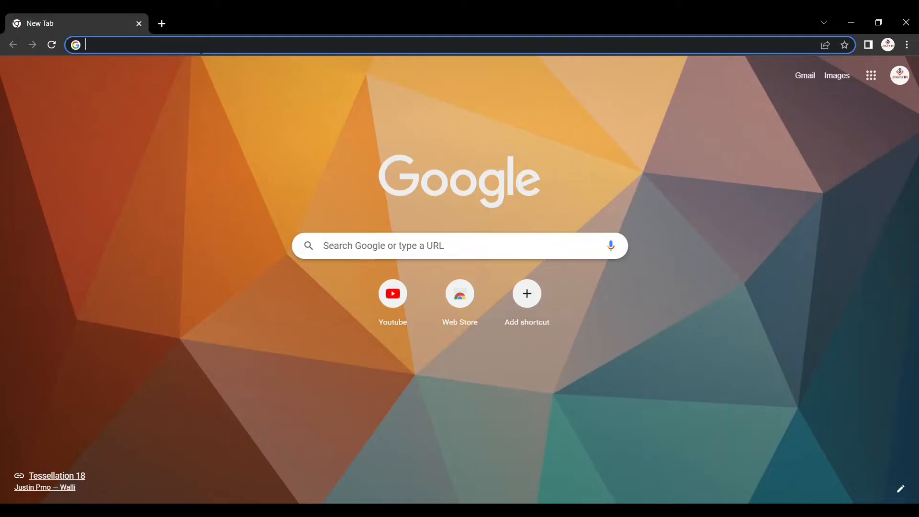
Search Google for 'profreehost' and open the ProFreeHost homepage result.
{"action": "left_click", "coordinate": [200, 48]}
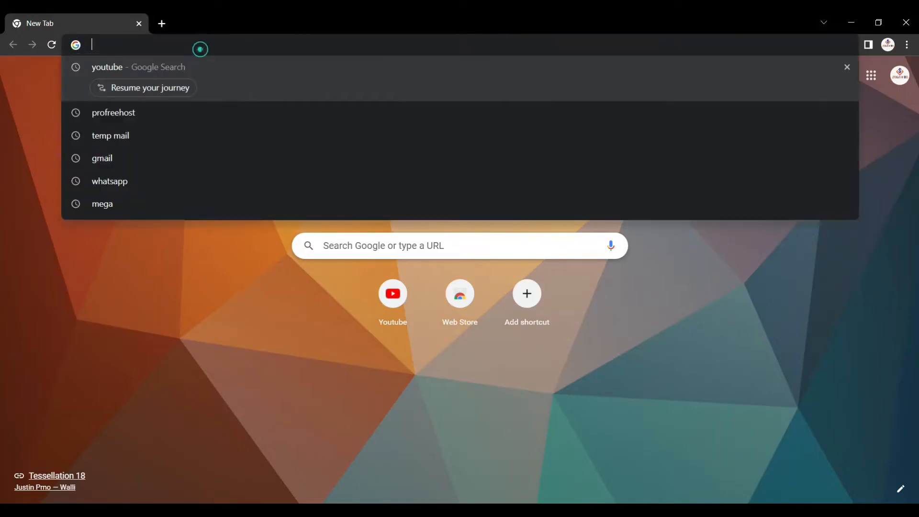
{"action": "type", "text": "prof"}
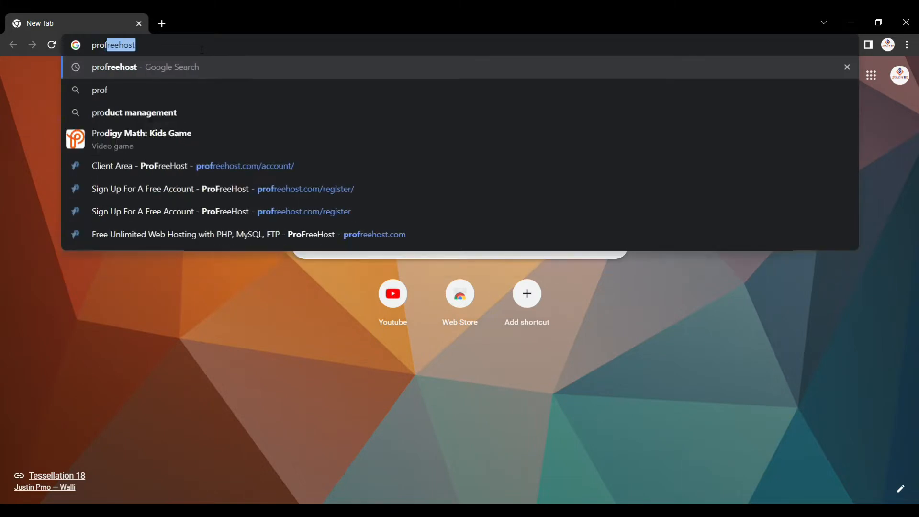
{"action": "type", "text": "reehost"}
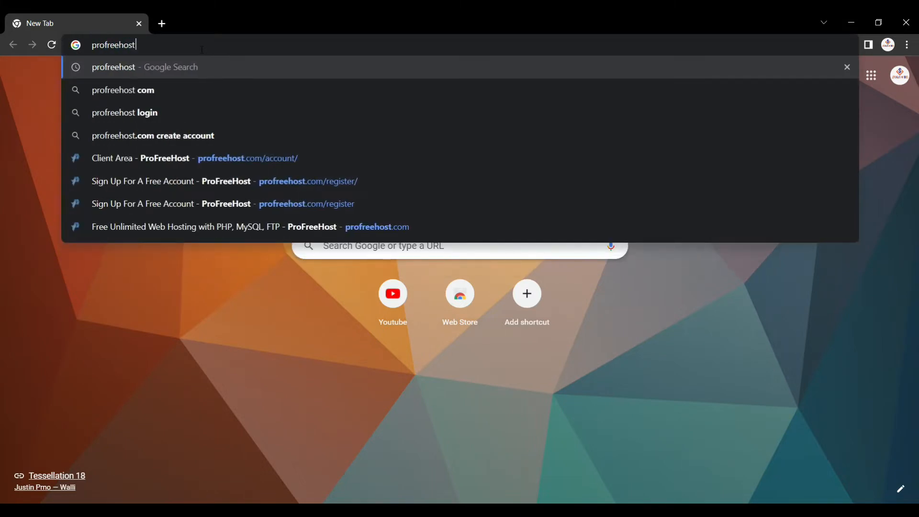
{"action": "key", "text": "Return"}
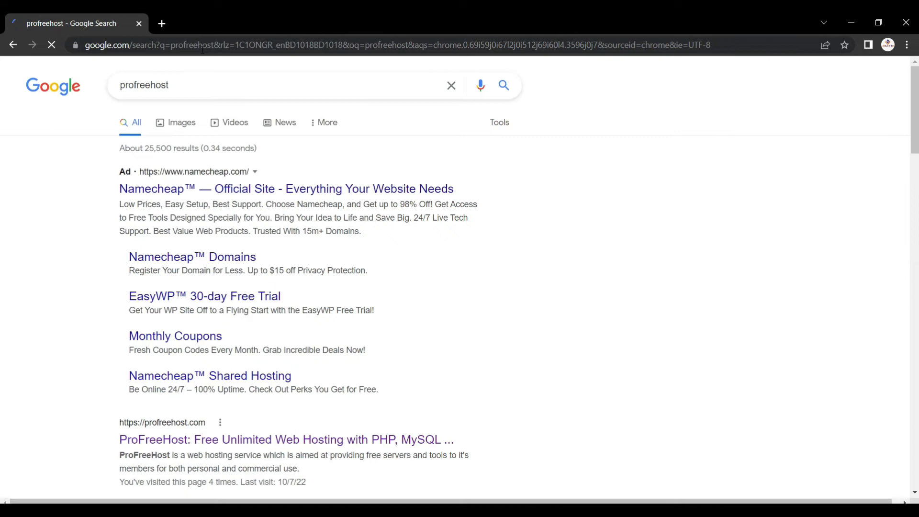
{"action": "scroll", "coordinate": [171, 313], "scroll_direction": "down", "scroll_amount": 3}
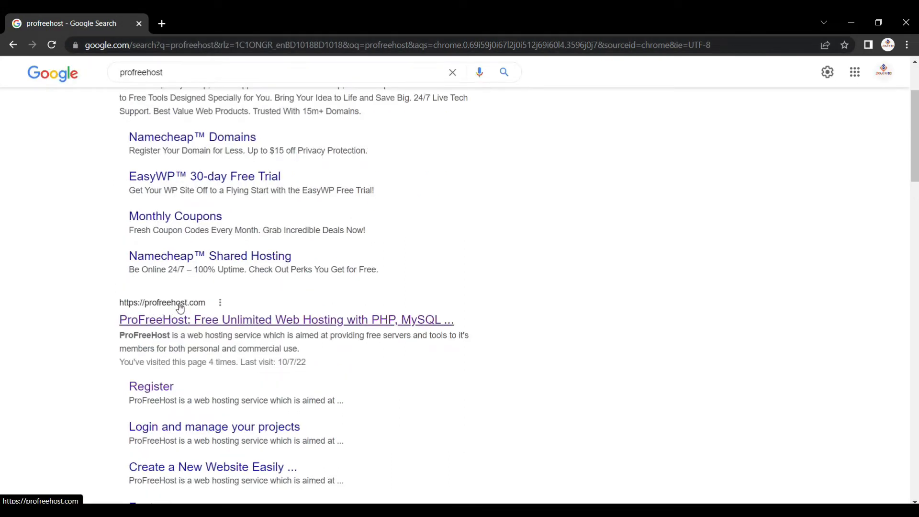
{"action": "left_click", "coordinate": [182, 322]}
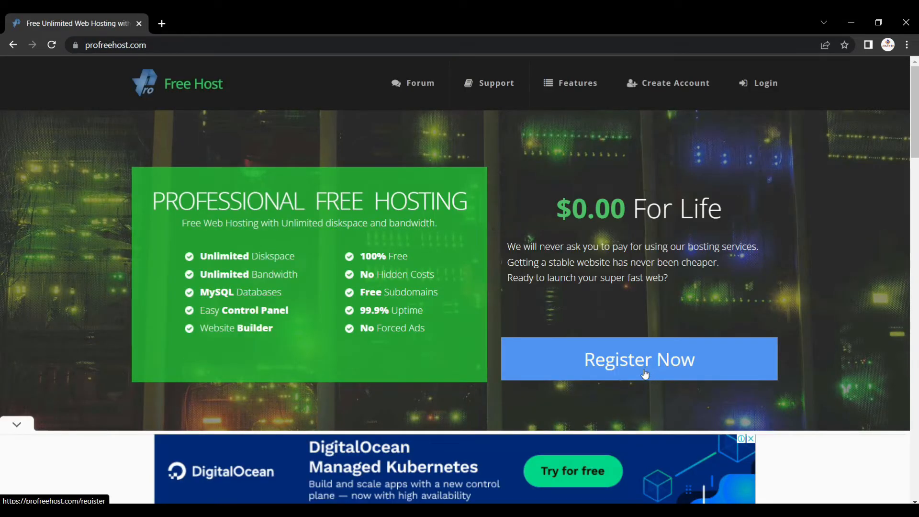
Start a new ProFreeHost account, dismiss the ad, and submit an e-mail and password.
{"action": "left_click", "coordinate": [649, 91]}
{"action": "left_click", "coordinate": [510, 340]}
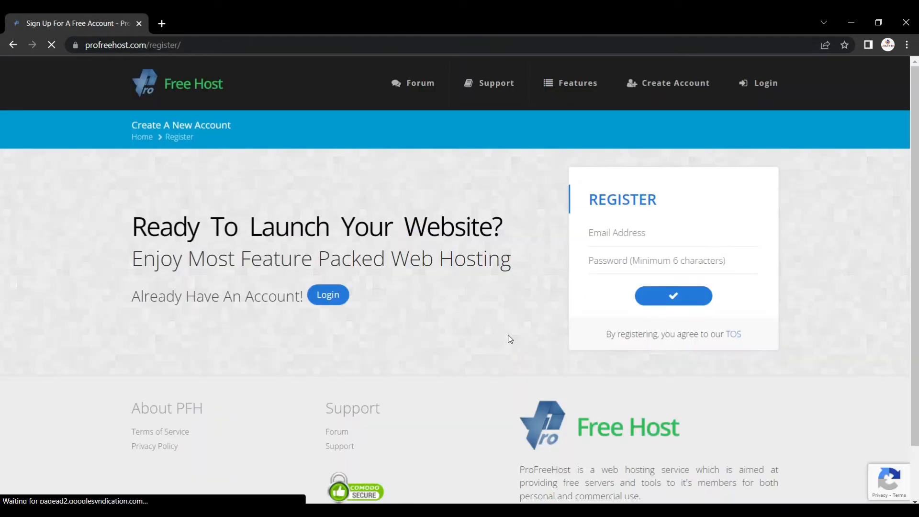
{"action": "left_click", "coordinate": [605, 237]}
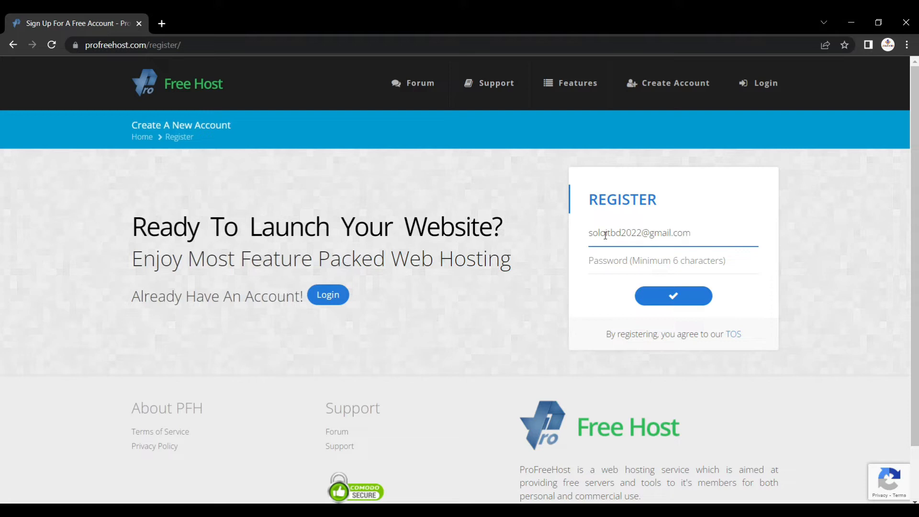
{"action": "left_click", "coordinate": [617, 265]}
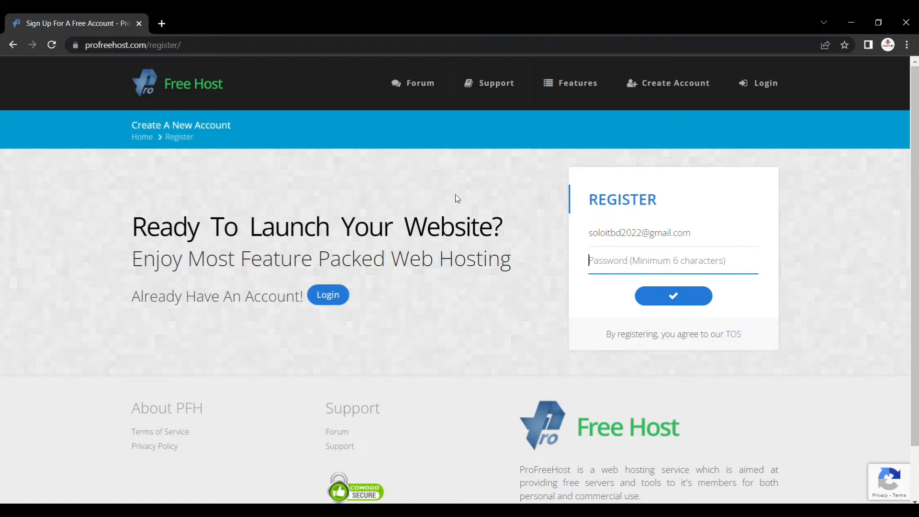
{"action": "type", "text": "********"}
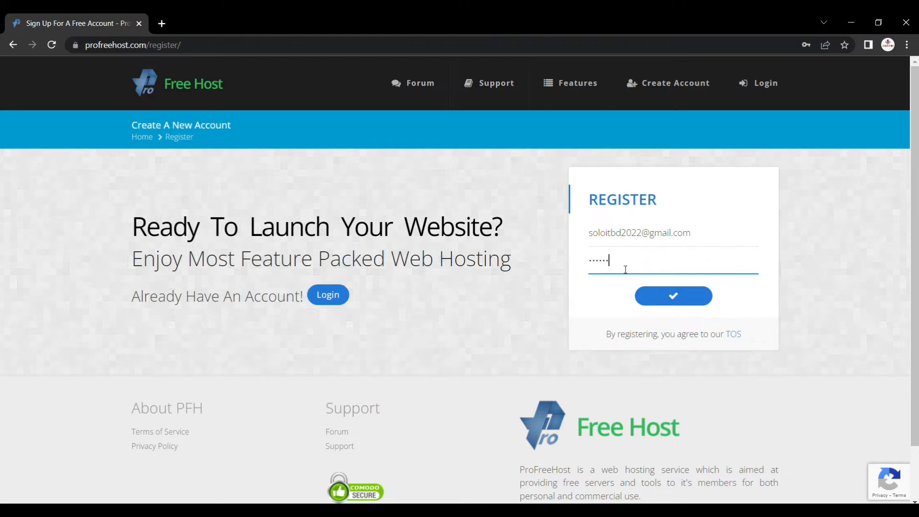
{"action": "left_click", "coordinate": [673, 298]}
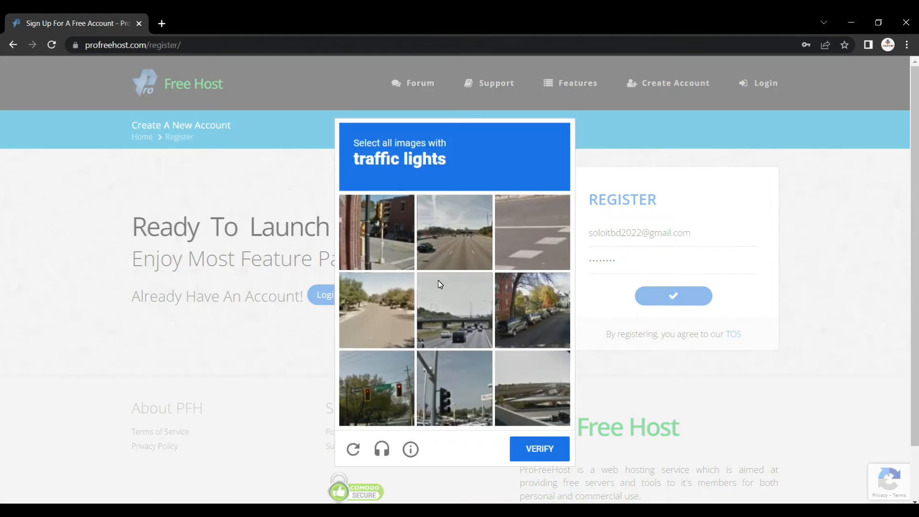
Solve the reCAPTCHA by selecting the three traffic-light images.
{"action": "left_click", "coordinate": [393, 236]}
{"action": "left_click", "coordinate": [460, 394]}
{"action": "left_click", "coordinate": [386, 393]}
{"action": "left_click", "coordinate": [556, 452]}
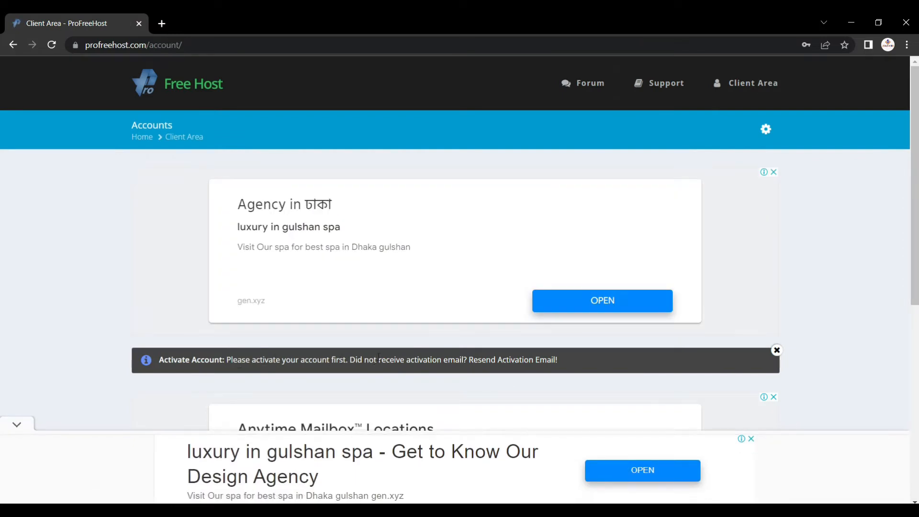
In a new Gmail tab, activate the account via the ProFreeHost Account Activation e-mail.
{"action": "left_click", "coordinate": [161, 23]}
{"action": "left_click", "coordinate": [814, 75]}
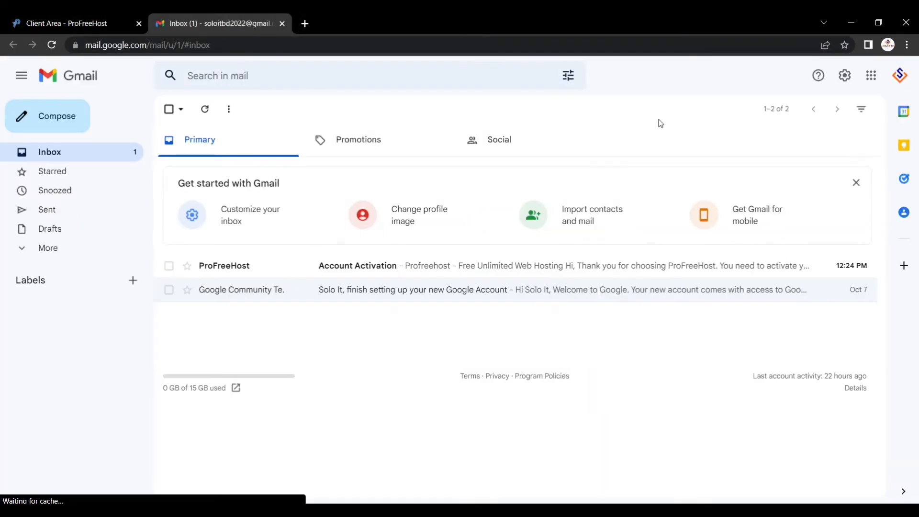
{"action": "left_click", "coordinate": [250, 268]}
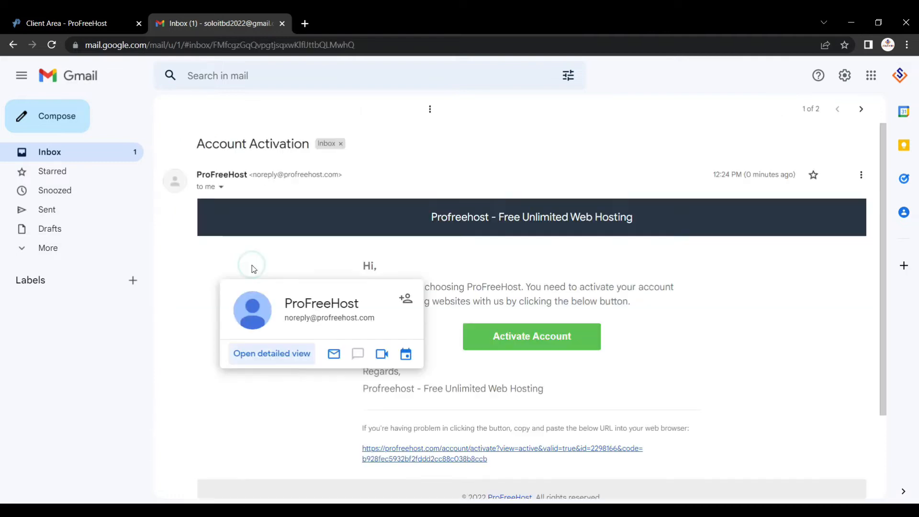
{"action": "left_click", "coordinate": [514, 341]}
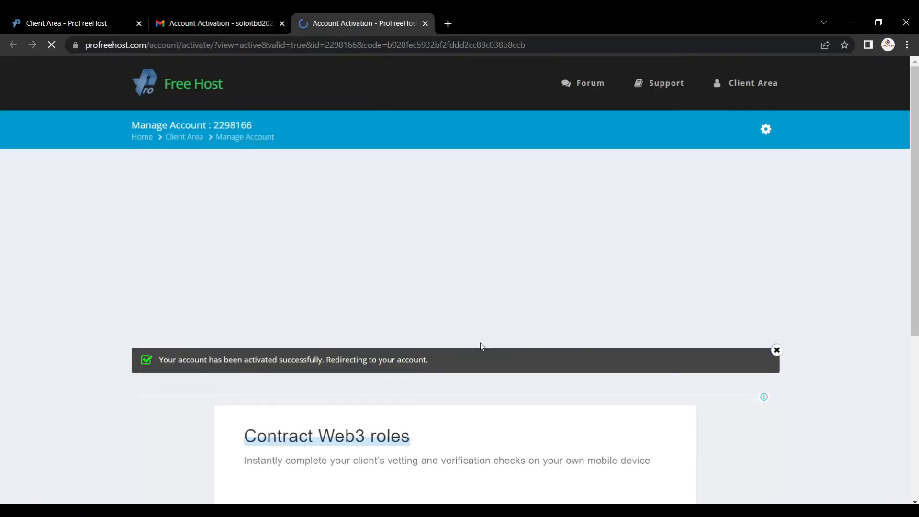
From the empty Accounts list in the Client Area, begin creating a new hosting account.
{"action": "left_click_drag", "start_coordinate": [245, 360], "coordinate": [331, 362]}
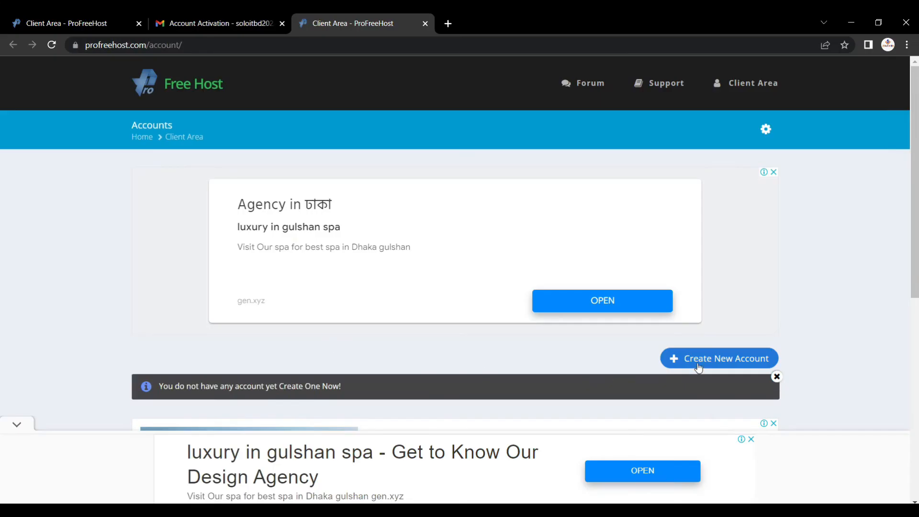
{"action": "left_click", "coordinate": [699, 367]}
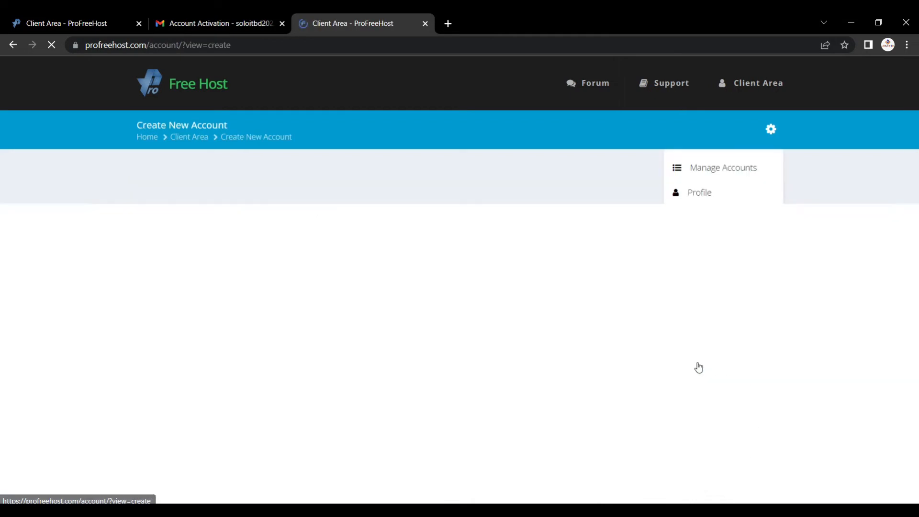
Request a free website named testdomin123 on the unaux.com domain.
{"action": "scroll", "coordinate": [584, 286], "scroll_direction": "down", "scroll_amount": 3}
{"action": "left_click", "coordinate": [615, 293]}
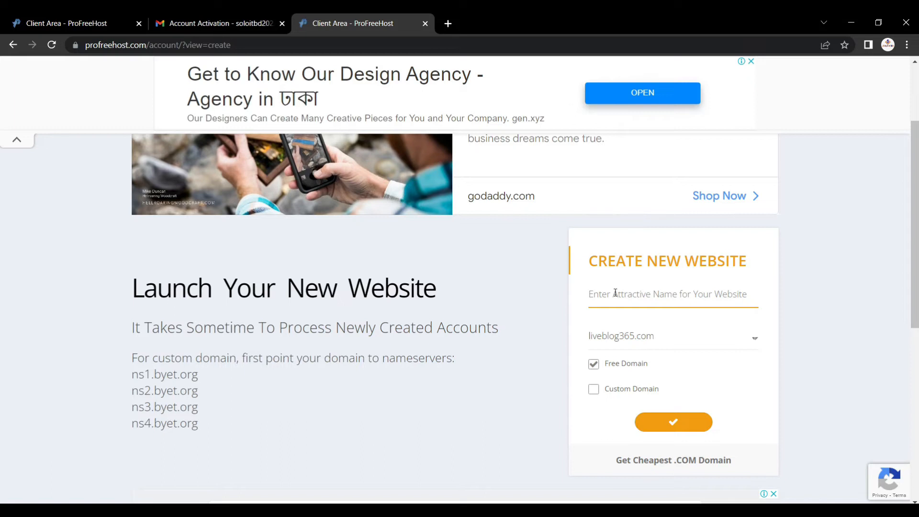
{"action": "type", "text": "testdomin123"}
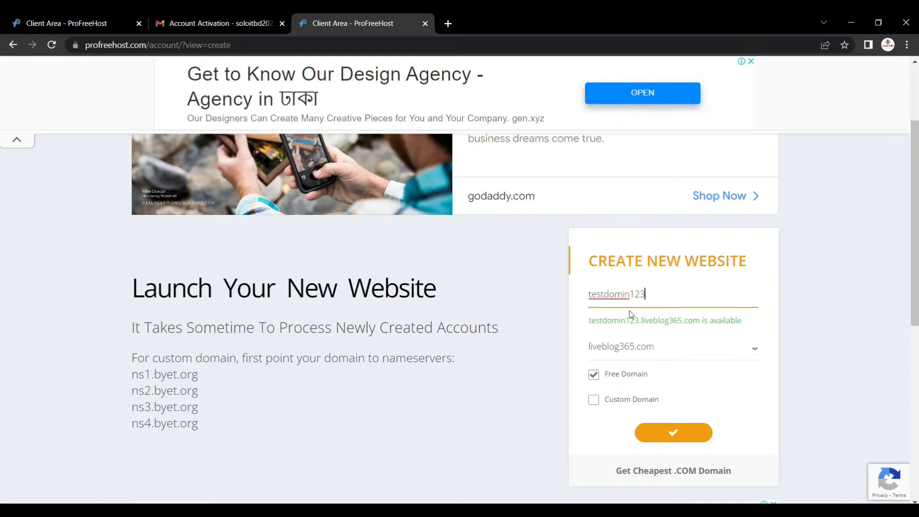
{"action": "left_click_drag", "start_coordinate": [708, 322], "coordinate": [714, 321]}
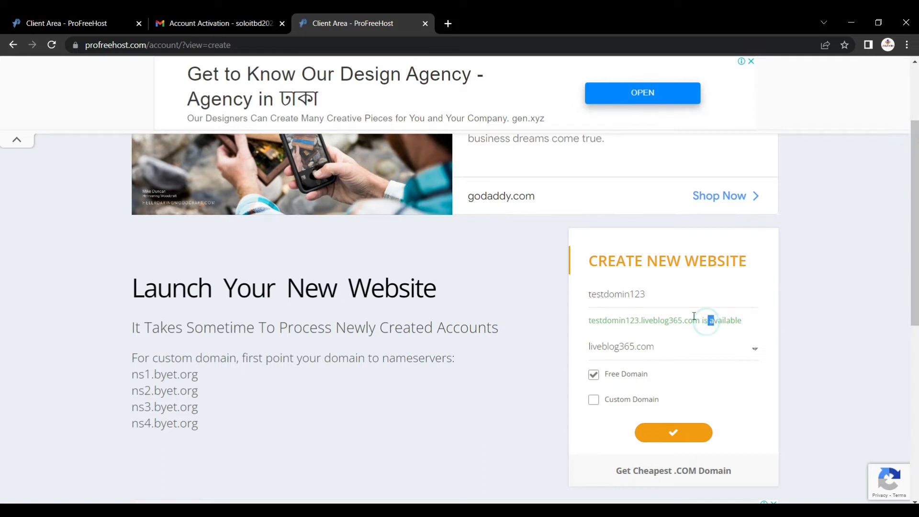
{"action": "left_click", "coordinate": [646, 348]}
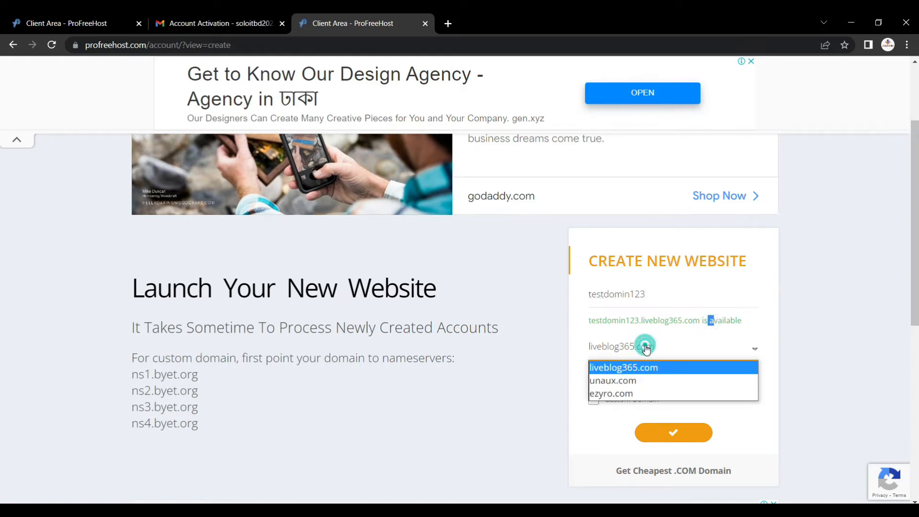
{"action": "left_click", "coordinate": [634, 383]}
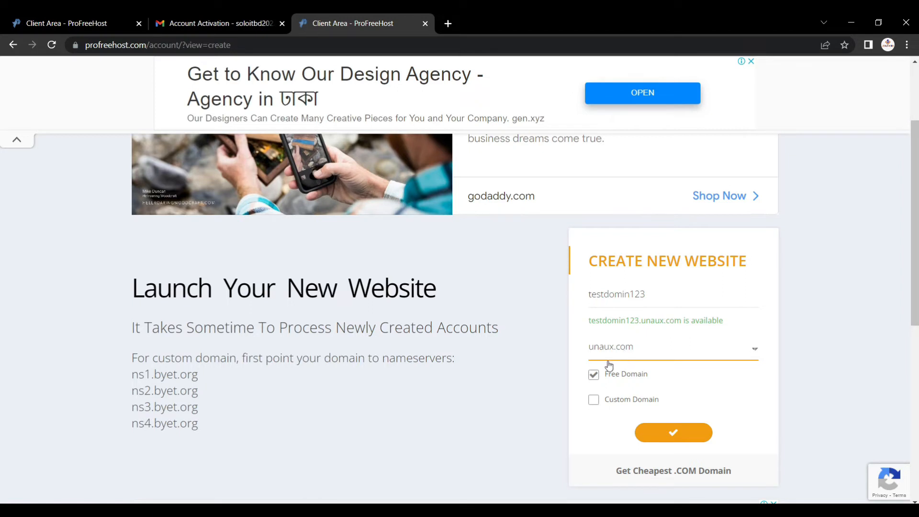
{"action": "left_click", "coordinate": [674, 432]}
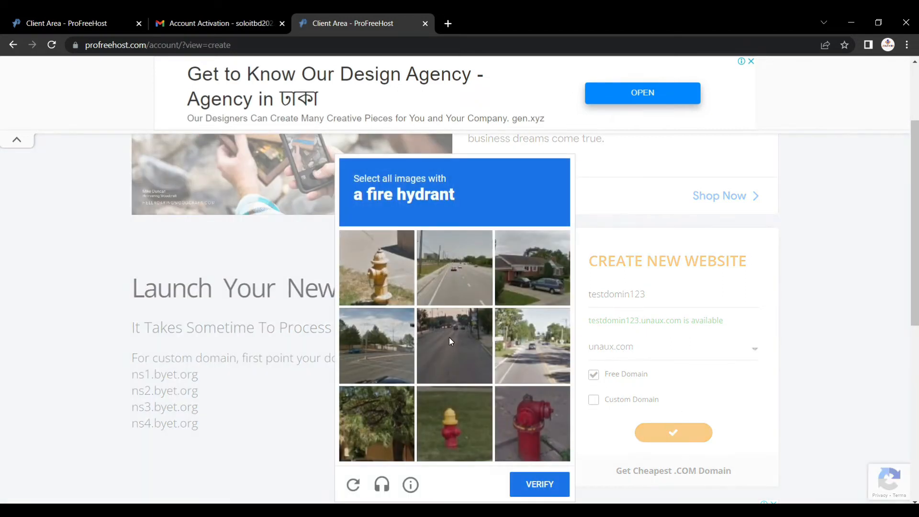
Solve the reCAPTCHA by picking the three fire-hydrant images.
{"action": "left_click", "coordinate": [395, 292]}
{"action": "left_click", "coordinate": [455, 424]}
{"action": "left_click", "coordinate": [532, 424]}
{"action": "left_click", "coordinate": [538, 481]}
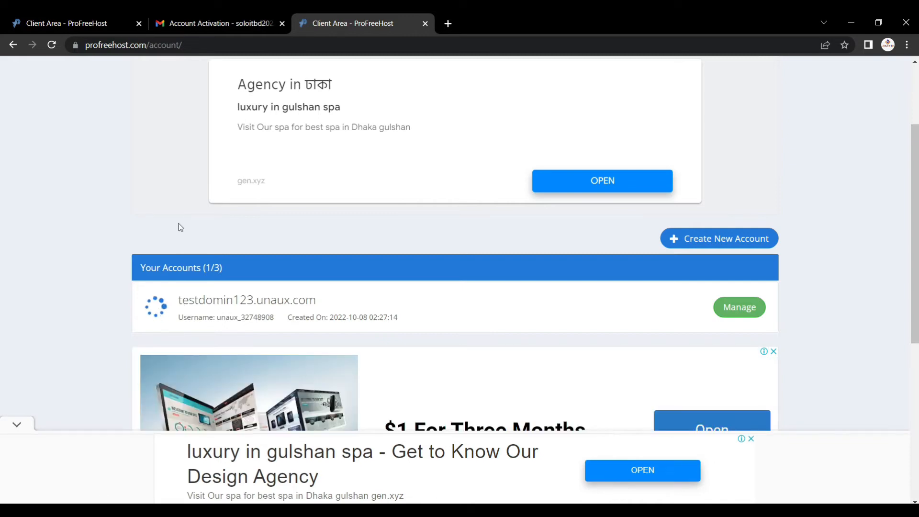
Refresh the accounts list until ready, then open Manage for testdomin123.unaux.com.
{"action": "left_click", "coordinate": [55, 45]}
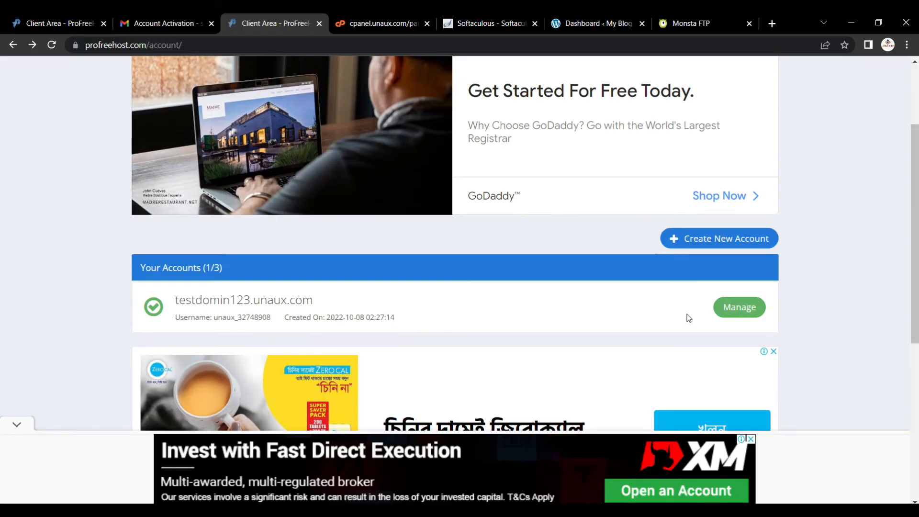
{"action": "left_click", "coordinate": [719, 311]}
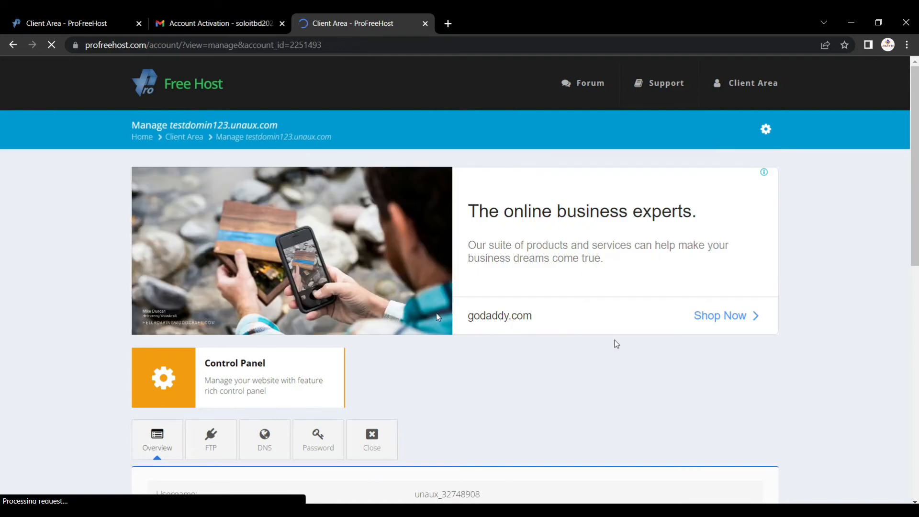
{"action": "scroll", "coordinate": [216, 278], "scroll_direction": "down", "scroll_amount": 3}
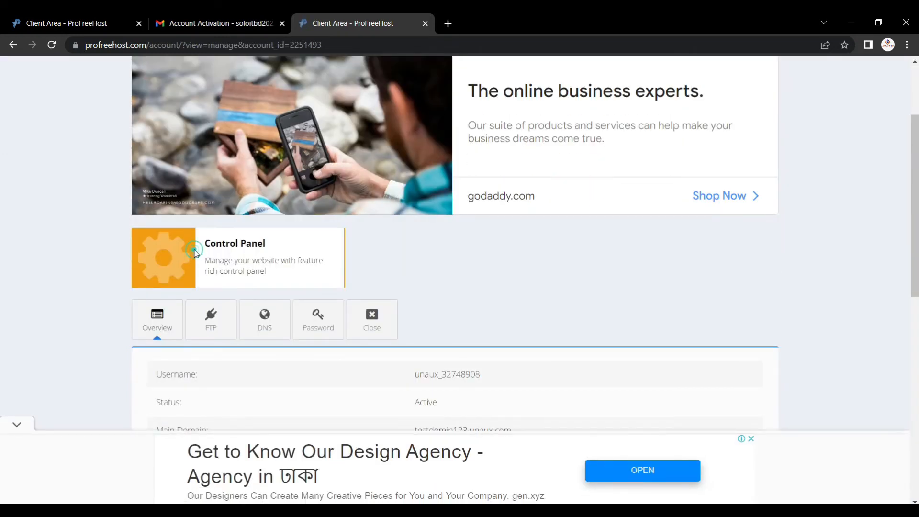
Log into the control panel, accepting the insecure-form warning and service e-mail approval.
{"action": "left_click", "coordinate": [195, 254]}
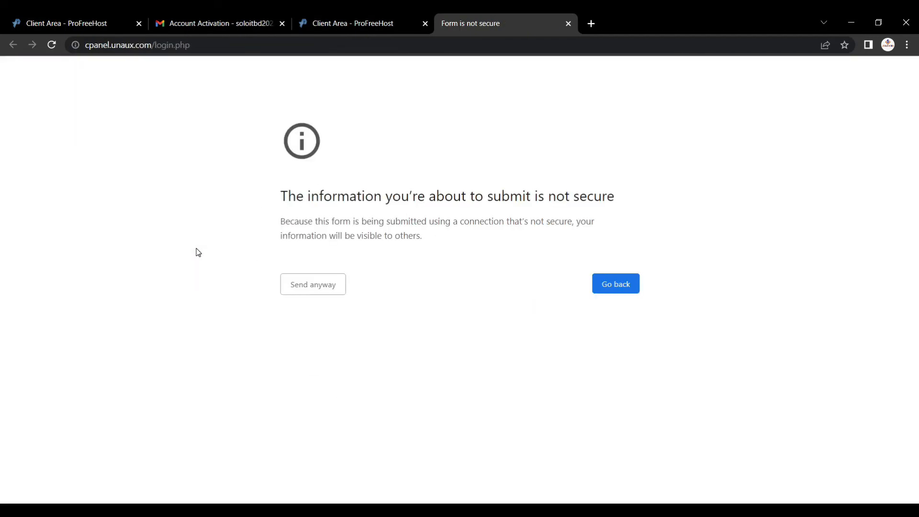
{"action": "left_click", "coordinate": [301, 289]}
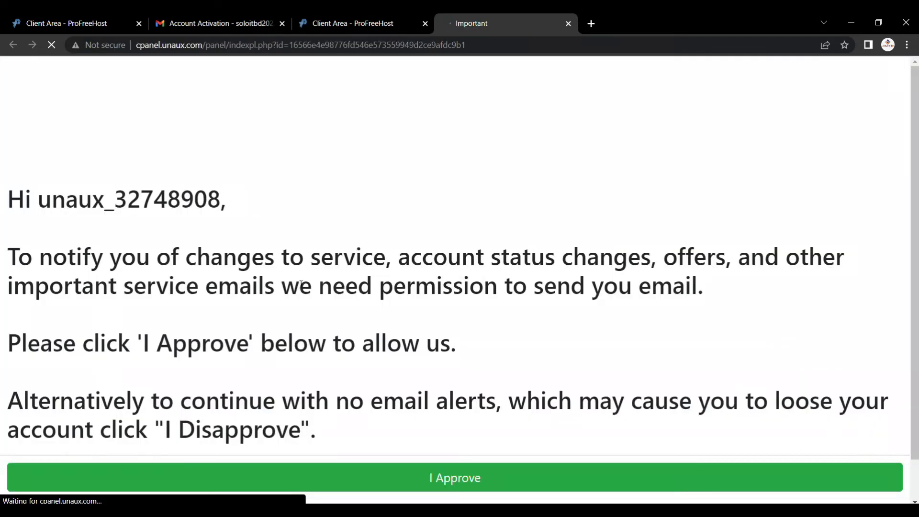
{"action": "left_click", "coordinate": [436, 475]}
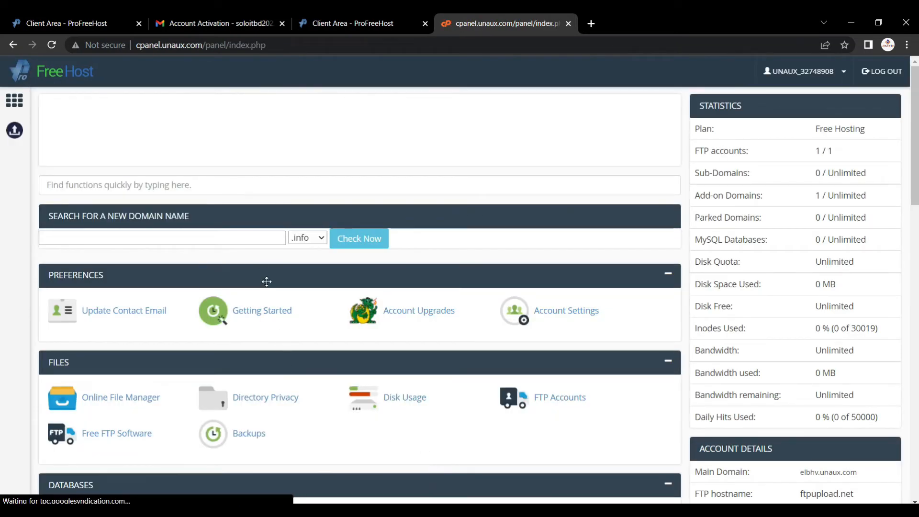
{"action": "left_click", "coordinate": [255, 241]}
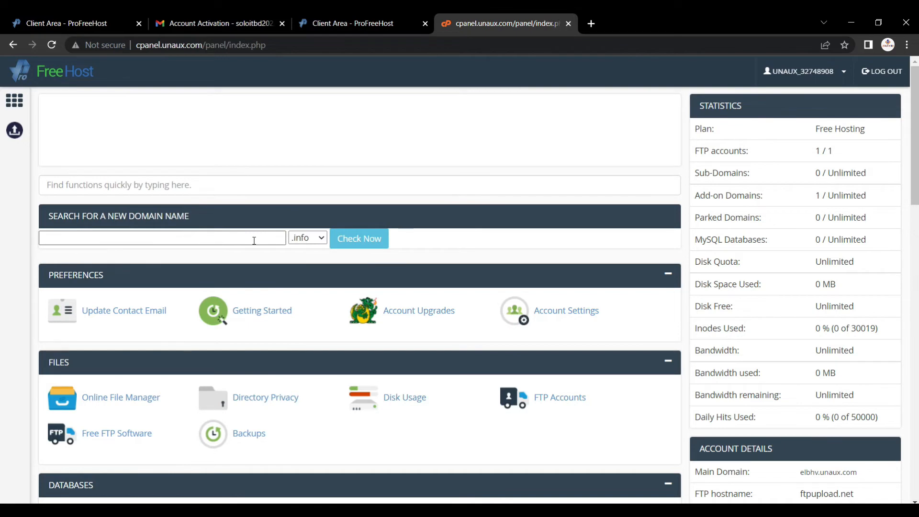
Open the Online File Manager, then filter the panel's functions with 'softa'.
{"action": "left_click", "coordinate": [142, 397]}
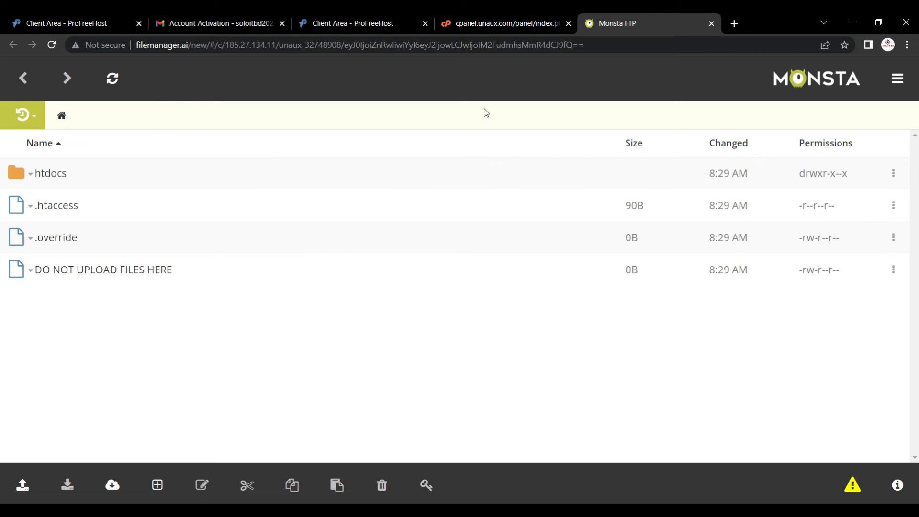
{"action": "left_click", "coordinate": [538, 19]}
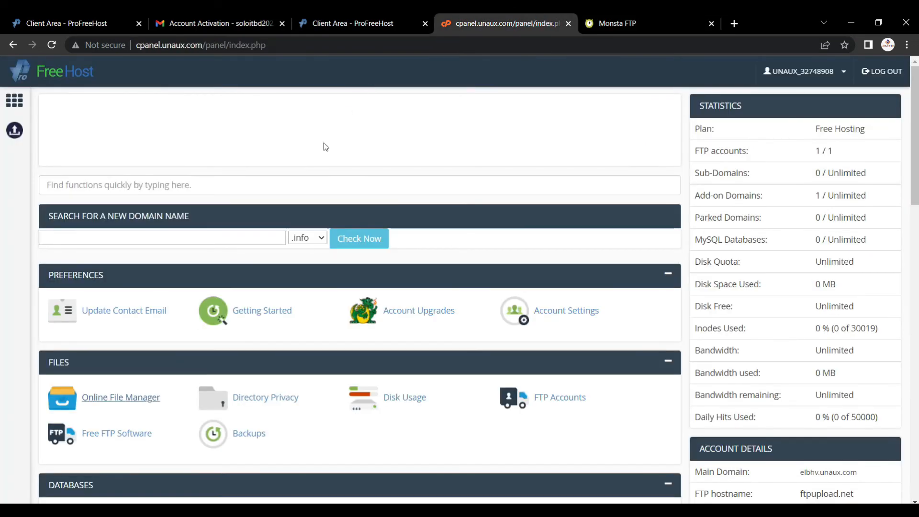
{"action": "left_click", "coordinate": [308, 180]}
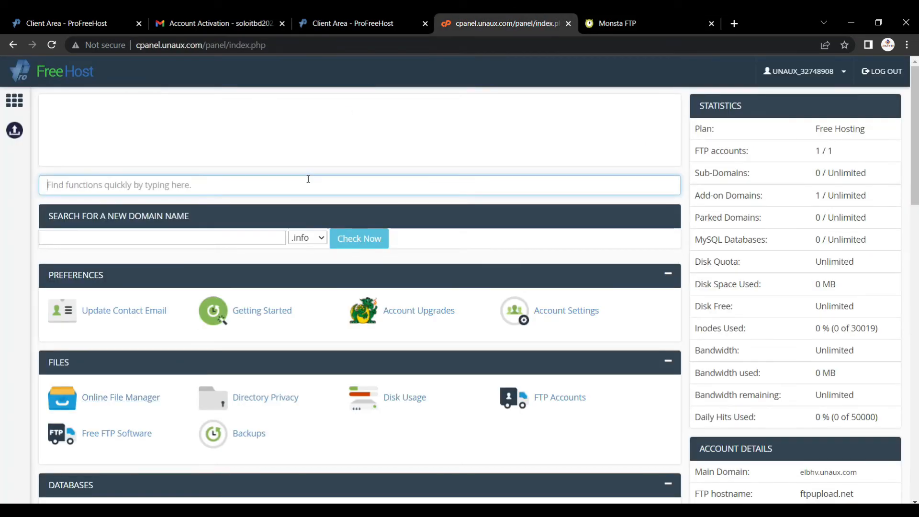
{"action": "type", "text": "softa"}
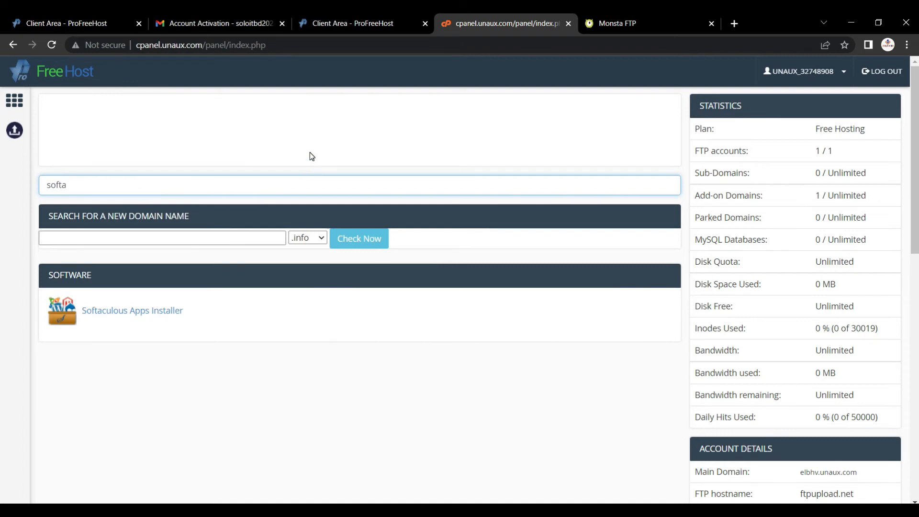
Open the Softaculous Apps Installer and start a new WordPress installation.
{"action": "left_click", "coordinate": [144, 314]}
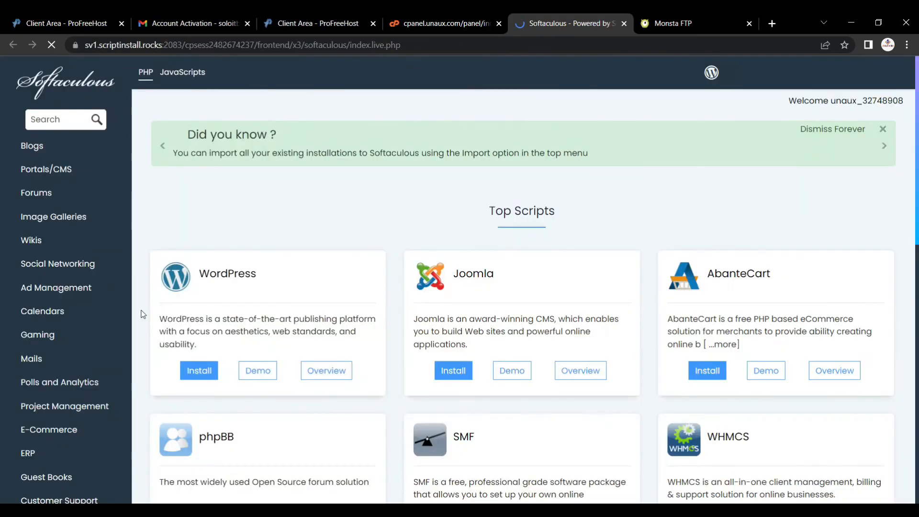
{"action": "left_click", "coordinate": [205, 367]}
{"action": "scroll", "coordinate": [349, 330], "scroll_direction": "down", "scroll_amount": 1}
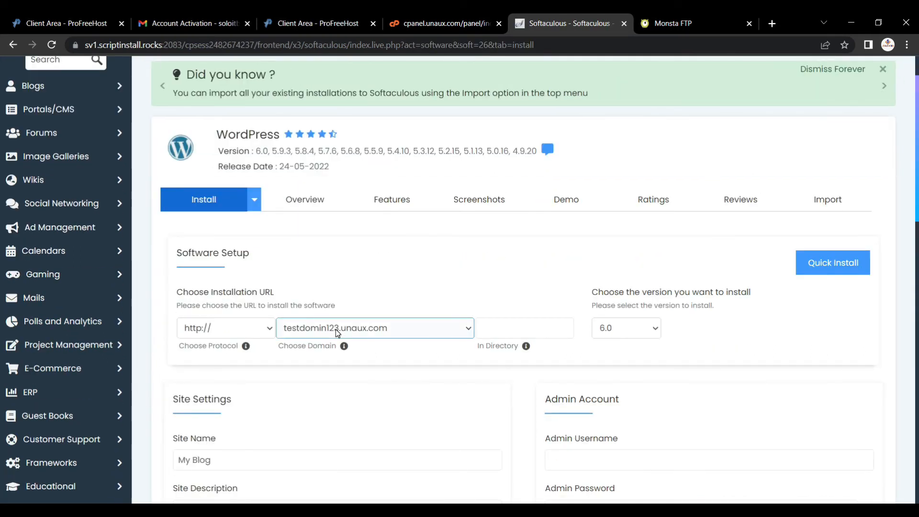
{"action": "scroll", "coordinate": [451, 336], "scroll_direction": "down", "scroll_amount": 2}
Set the admin username to admin and replace the preset admin password.
{"action": "left_click", "coordinate": [562, 345]}
{"action": "left_click", "coordinate": [563, 346]}
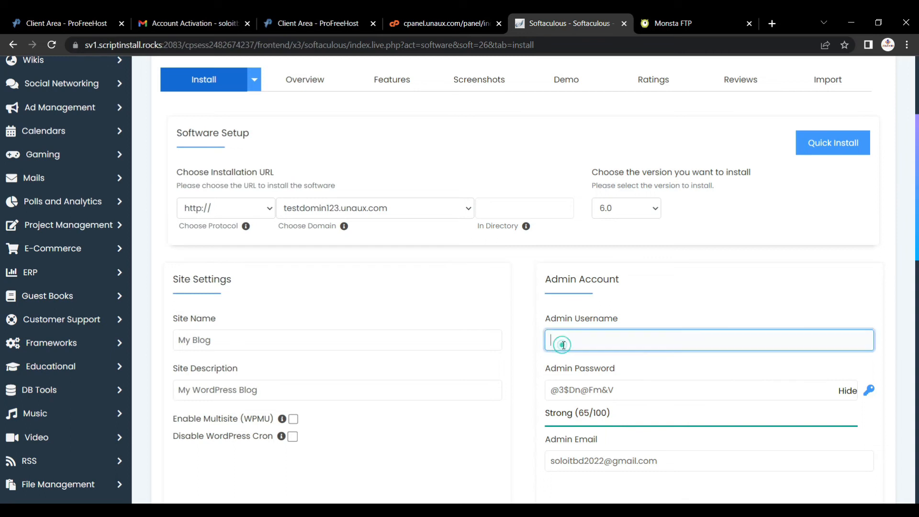
{"action": "type", "text": "admin"}
{"action": "scroll", "coordinate": [563, 346], "scroll_direction": "up", "scroll_amount": 1}
{"action": "scroll", "coordinate": [584, 445], "scroll_direction": "down", "scroll_amount": 1}
{"action": "left_click", "coordinate": [585, 389]}
{"action": "key", "text": "ctrl+a"}
{"action": "key", "text": "BackSpace"}
{"action": "type", "text": "..."}
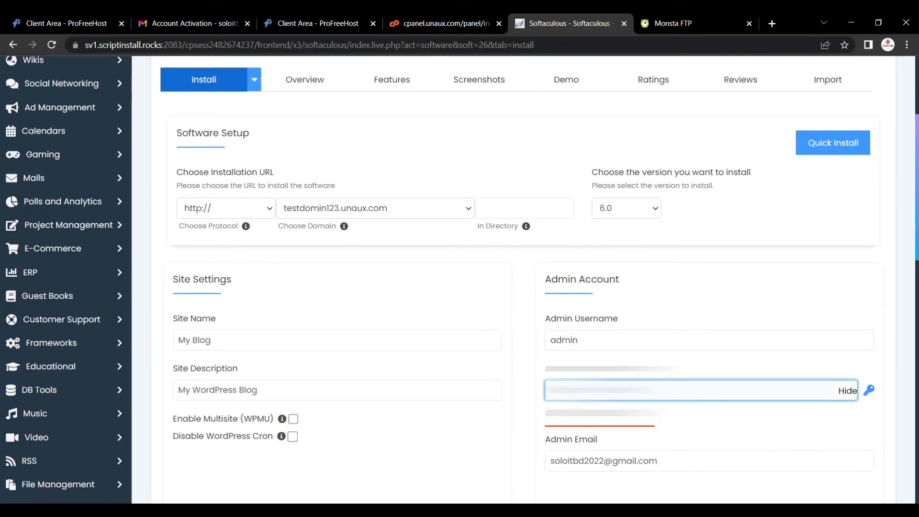
{"action": "scroll", "coordinate": [577, 391], "scroll_direction": "down", "scroll_amount": 1}
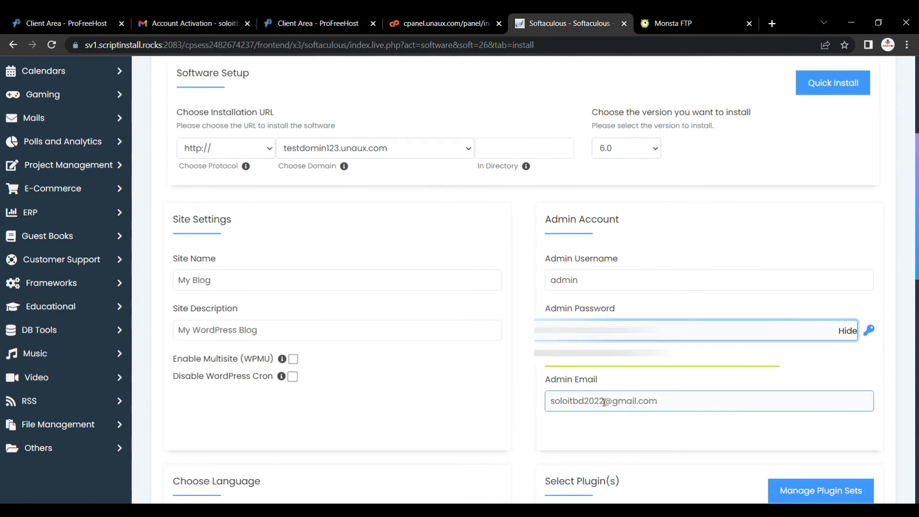
Select 'Blog' in the site name and launch the WordPress 6.0 installation.
{"action": "left_click", "coordinate": [220, 281]}
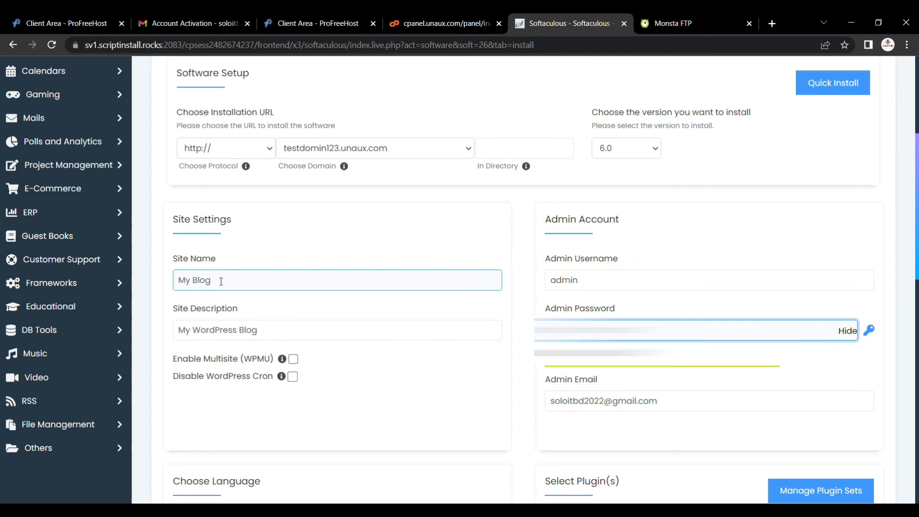
{"action": "double_click", "coordinate": [221, 280]}
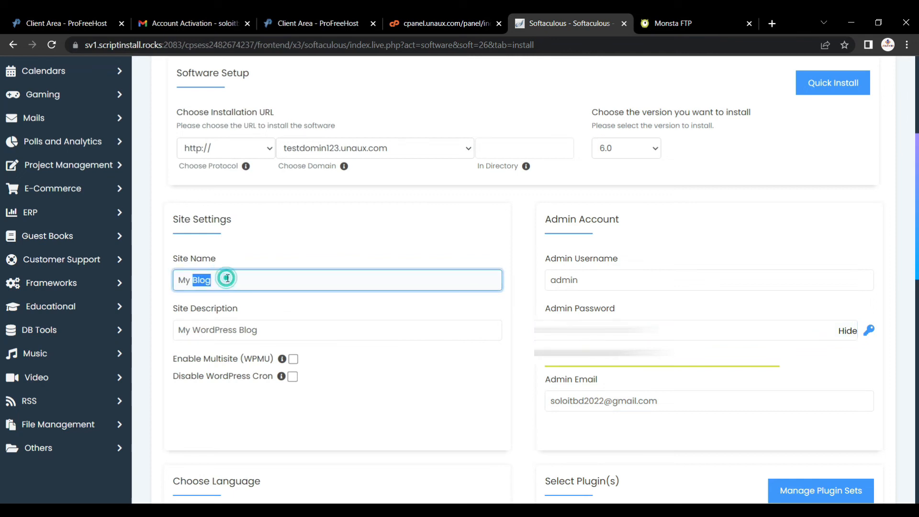
{"action": "scroll", "coordinate": [355, 315], "scroll_direction": "down", "scroll_amount": 7}
{"action": "scroll", "coordinate": [356, 314], "scroll_direction": "down", "scroll_amount": 7}
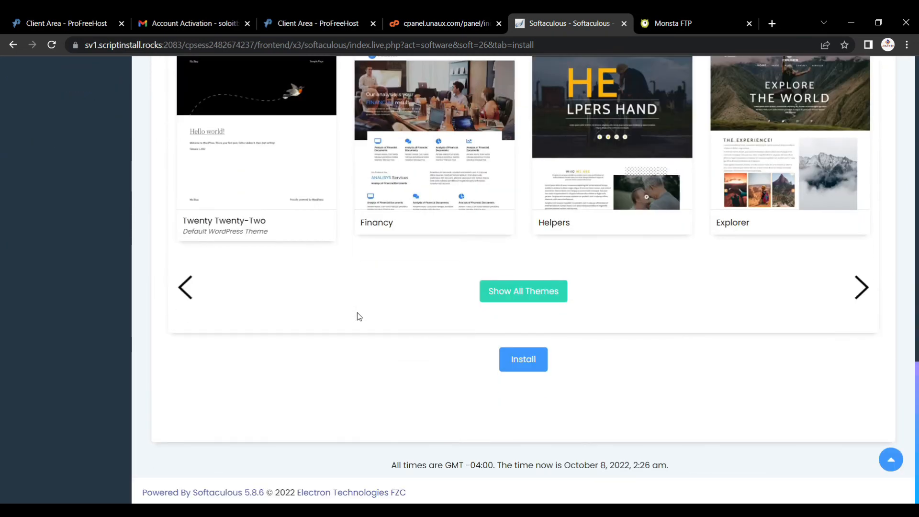
{"action": "left_click", "coordinate": [524, 366]}
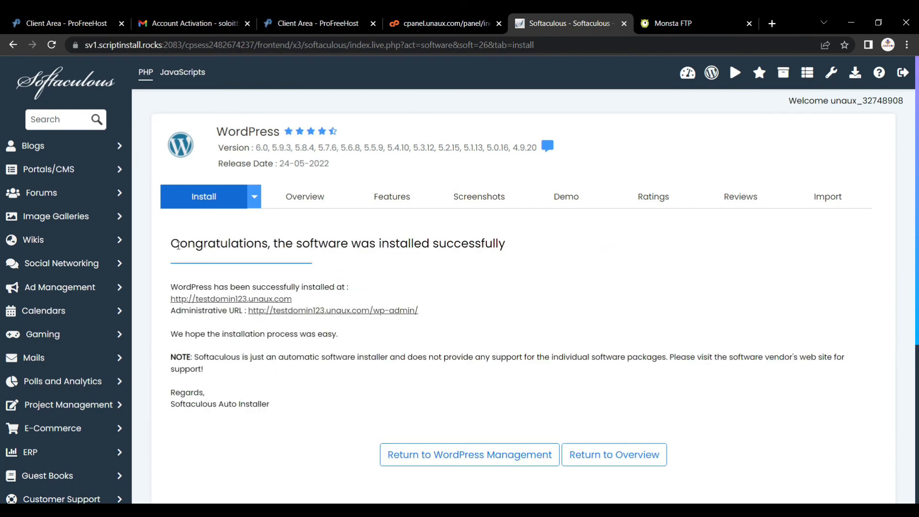
{"action": "left_click_drag", "start_coordinate": [171, 244], "coordinate": [503, 249]}
{"action": "left_click", "coordinate": [556, 234]}
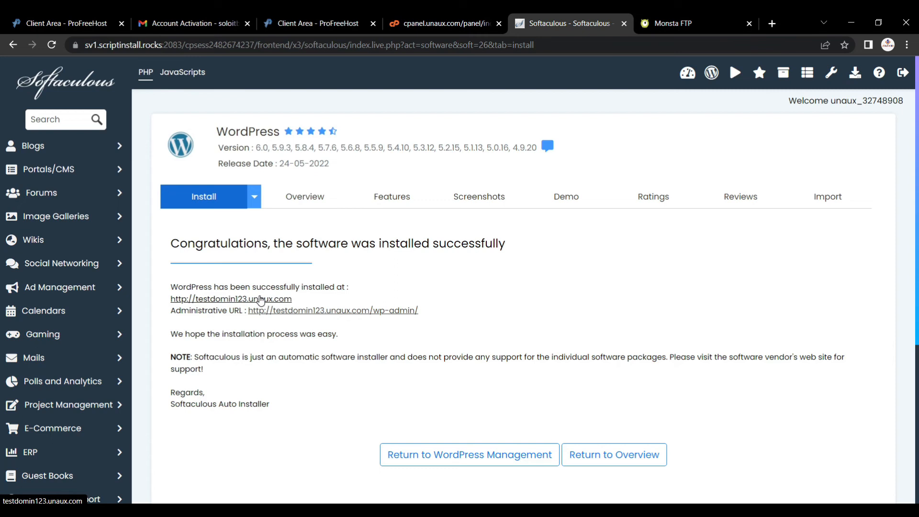
{"action": "left_click", "coordinate": [260, 299], "text": "ctrl"}
{"action": "left_click", "coordinate": [578, 22]}
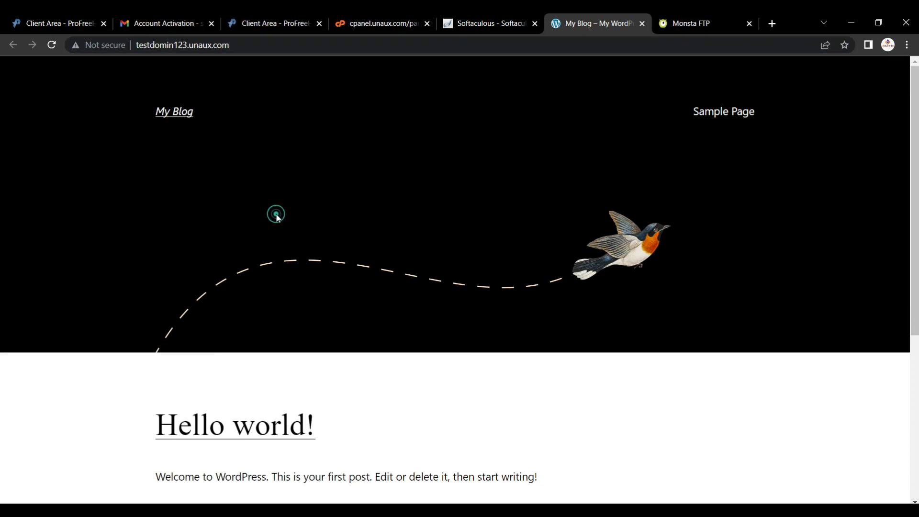
Append /wp-admin to the site address to load the WordPress login page.
{"action": "left_click", "coordinate": [284, 44]}
{"action": "left_click", "coordinate": [284, 43]}
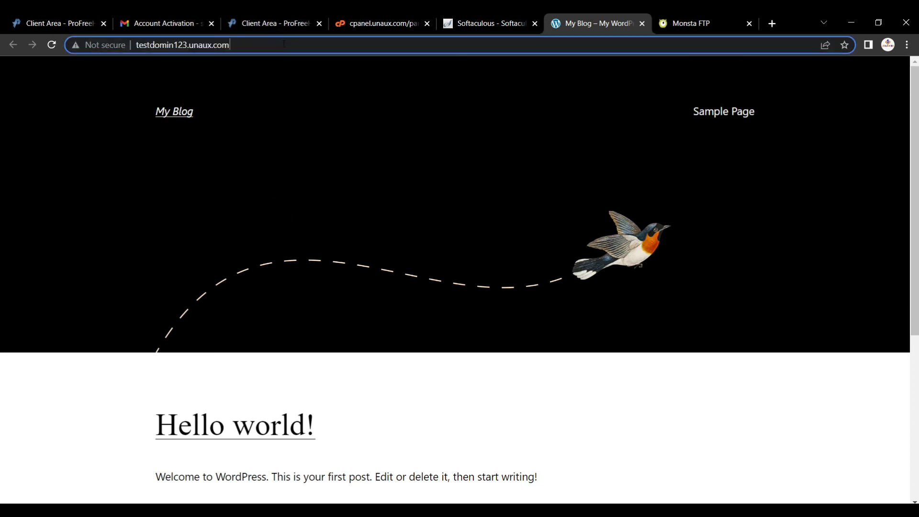
{"action": "type", "text": "/"}
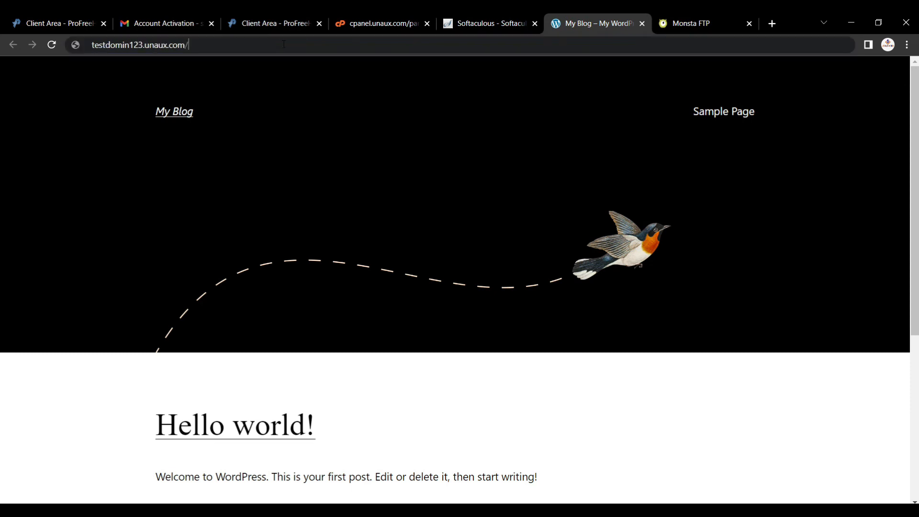
{"action": "type", "text": "wp-admin"}
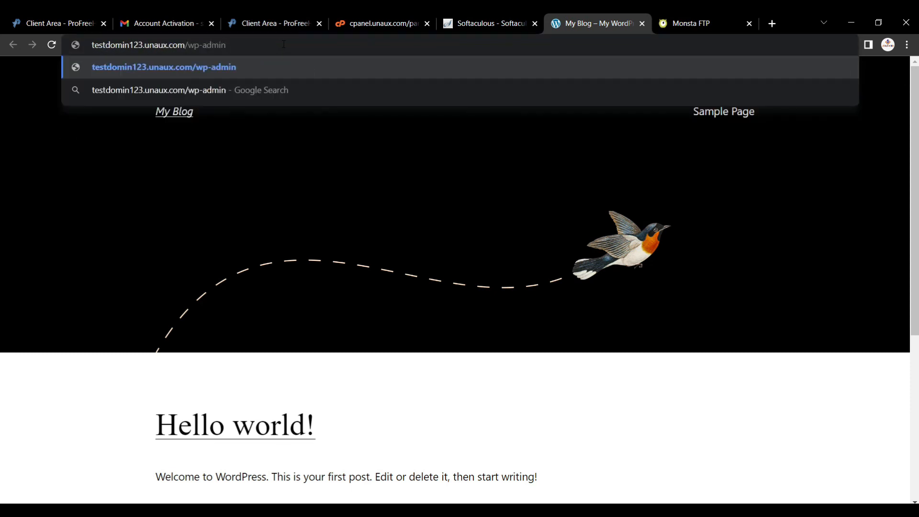
{"action": "key", "text": "Return"}
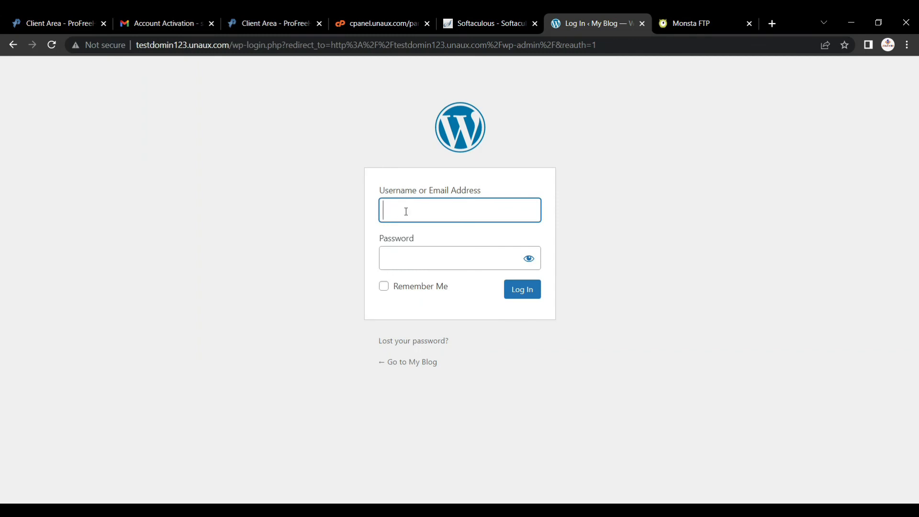
Sign in to WordPress as admin with the account password, then close the dashboard tab.
{"action": "type", "text": "admin"}
{"action": "left_click", "coordinate": [408, 257]}
{"action": "type", "text": "********"}
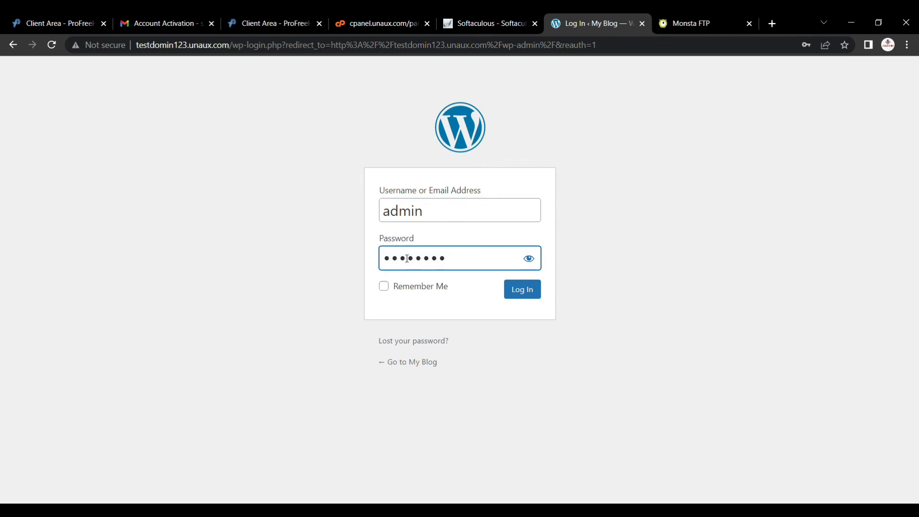
{"action": "left_click", "coordinate": [522, 302]}
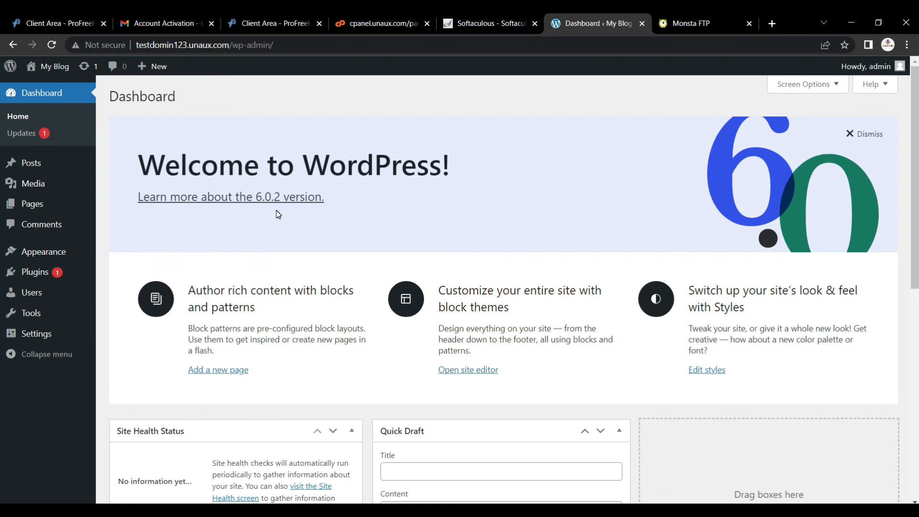
{"action": "key", "text": "ctrl+w"}
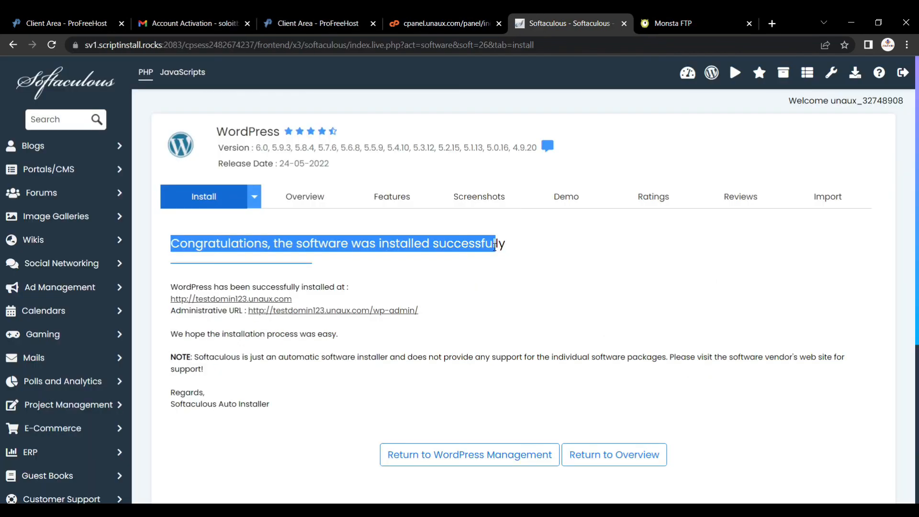